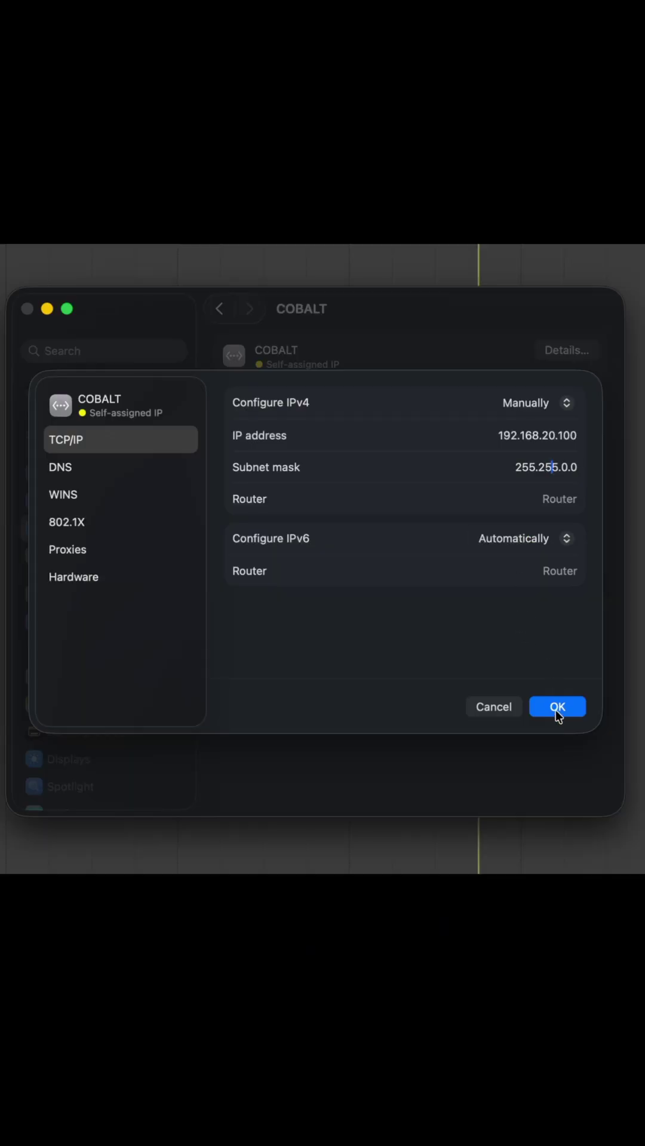
# Confirm the COBALT adapter's manual IPv4 address 192.168.20.100 with subnet 255.255.0.0.
pyautogui.click(556, 707)
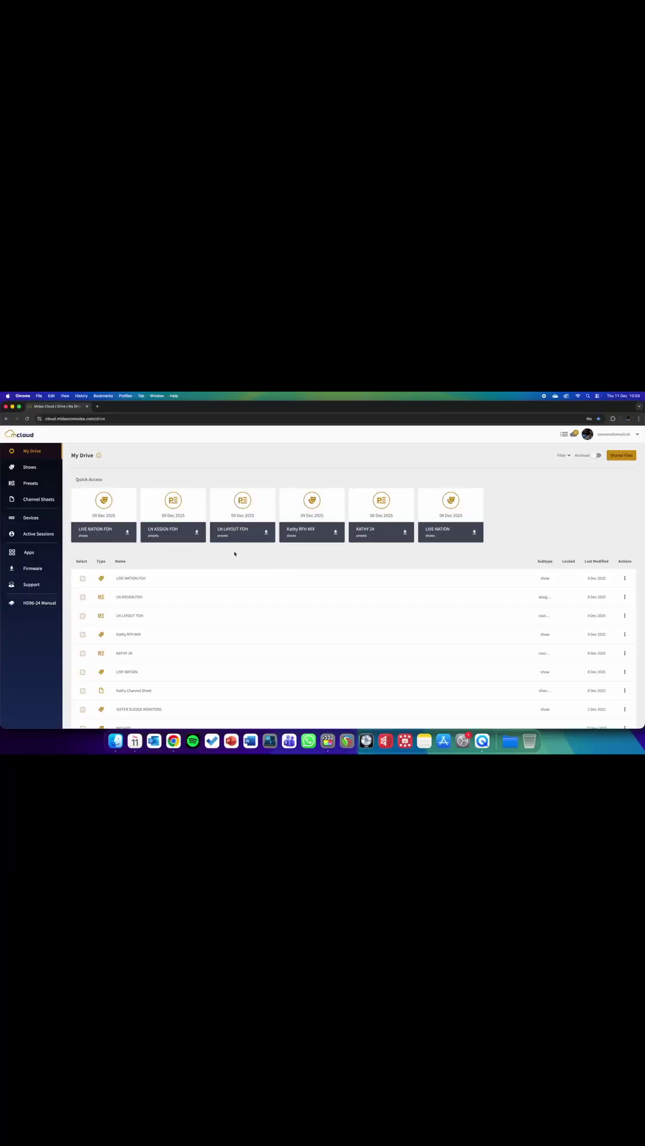
# Download the Reaper OSC 1.0.1 package from mCloud Apps and open its files.
pyautogui.click(26, 552)
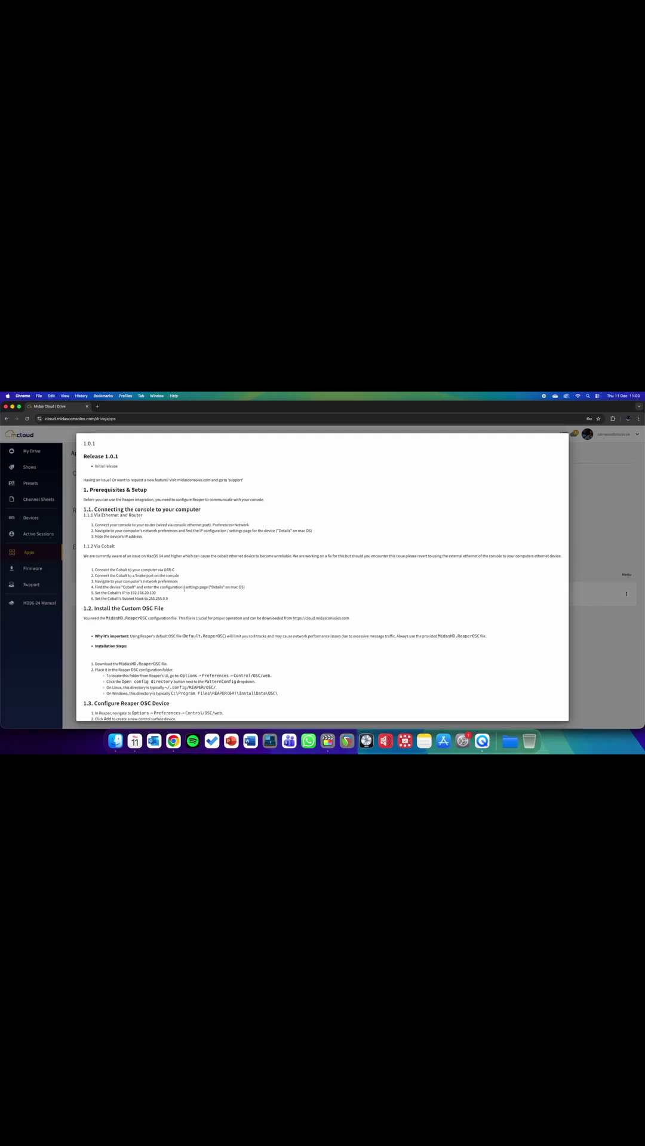
pyautogui.scroll(-3, 183, 588)
pyautogui.scroll(-2, 184, 591)
pyautogui.scroll(3, 185, 590)
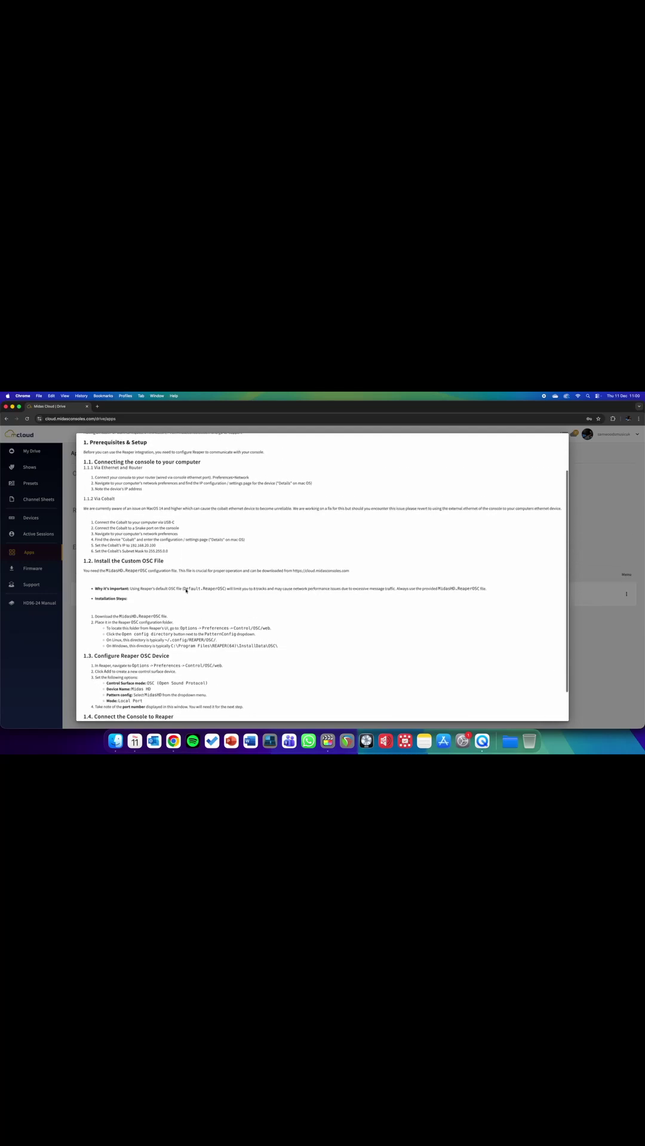
pyautogui.scroll(2, 186, 590)
pyautogui.click(617, 605)
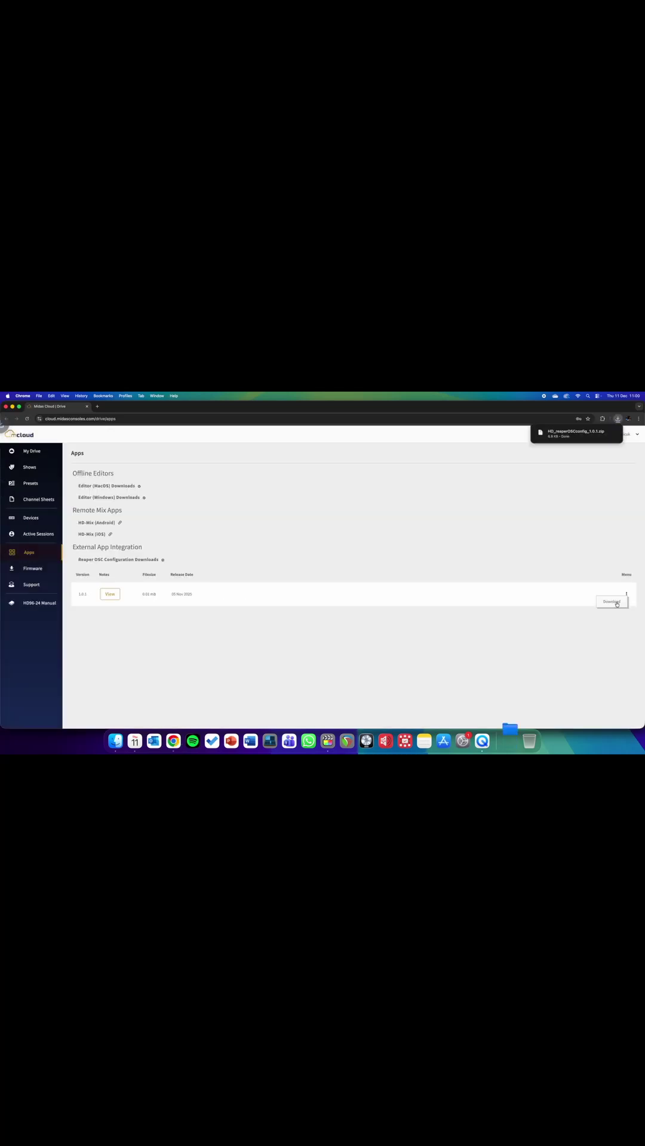
pyautogui.click(510, 741)
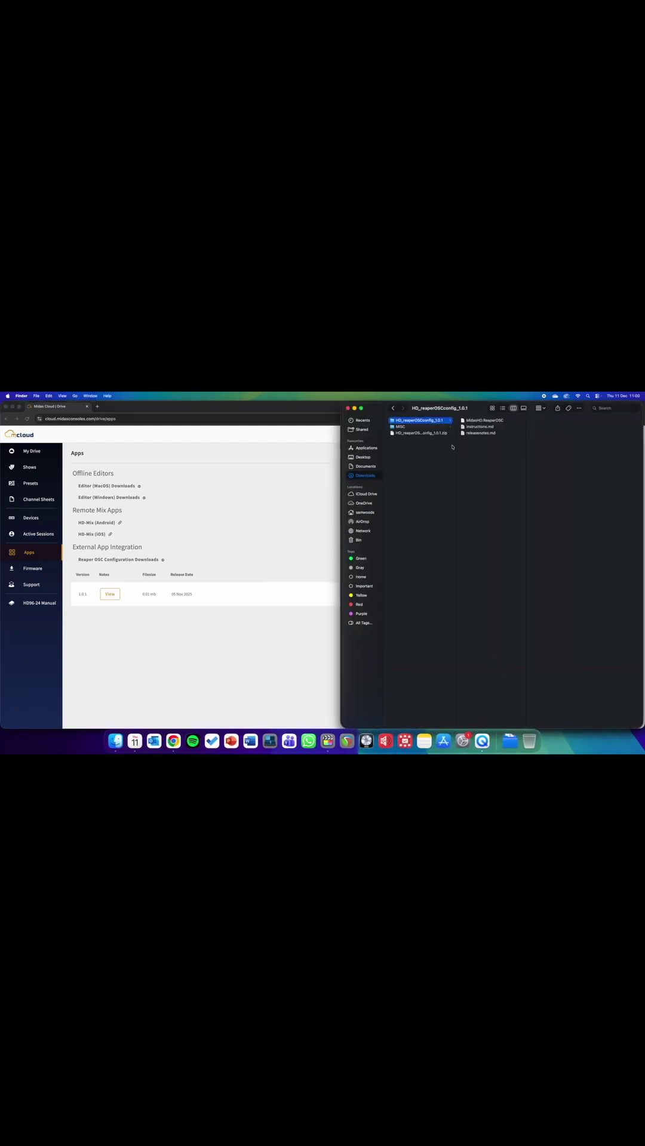
# Preview MidasHD.ReaperOSC inside the HD_reaperOSCconfig_1.0.1 folder.
pyautogui.click(482, 421)
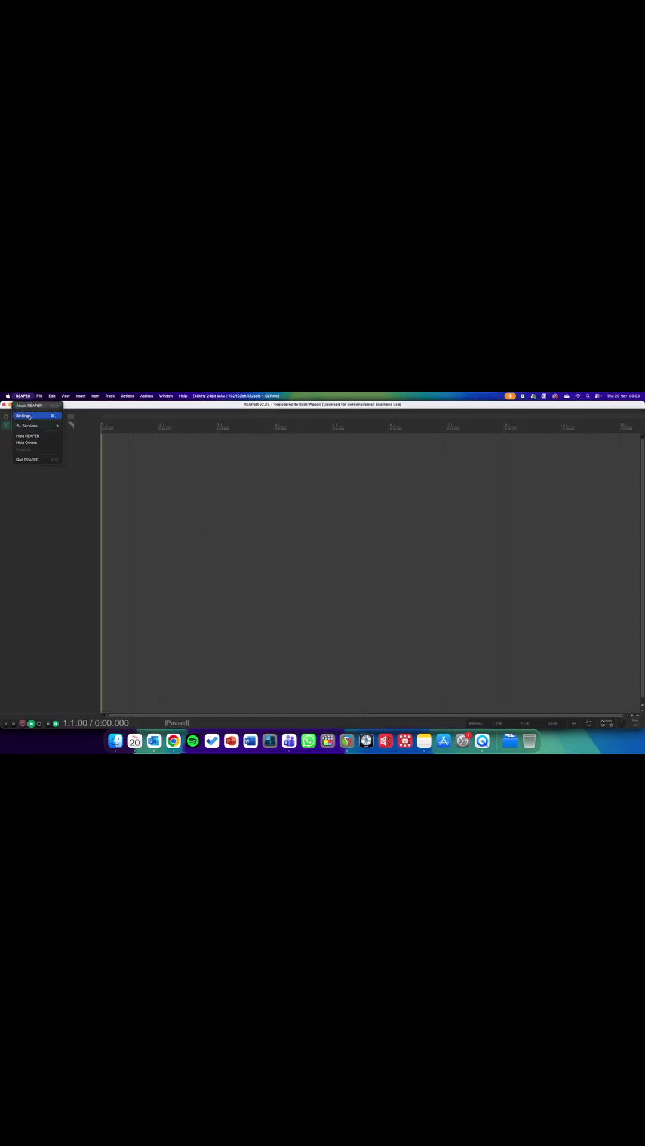
# Open REAPER Settings on the Control/OSC/web page.
pyautogui.click(30, 418)
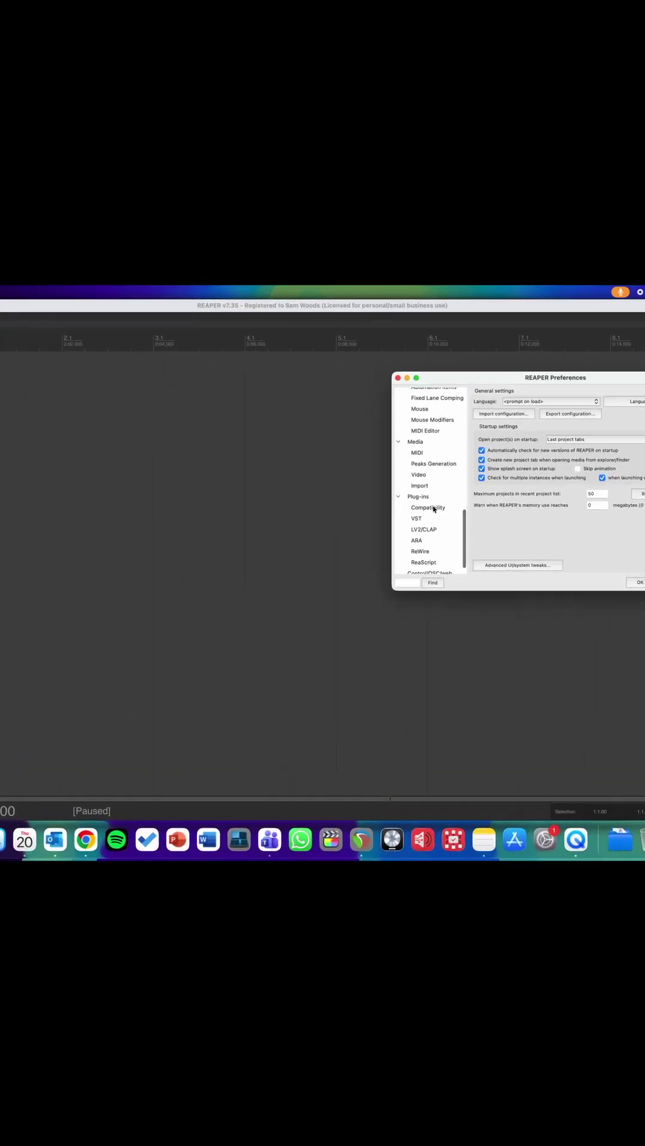
pyautogui.scroll(-10, 414, 521)
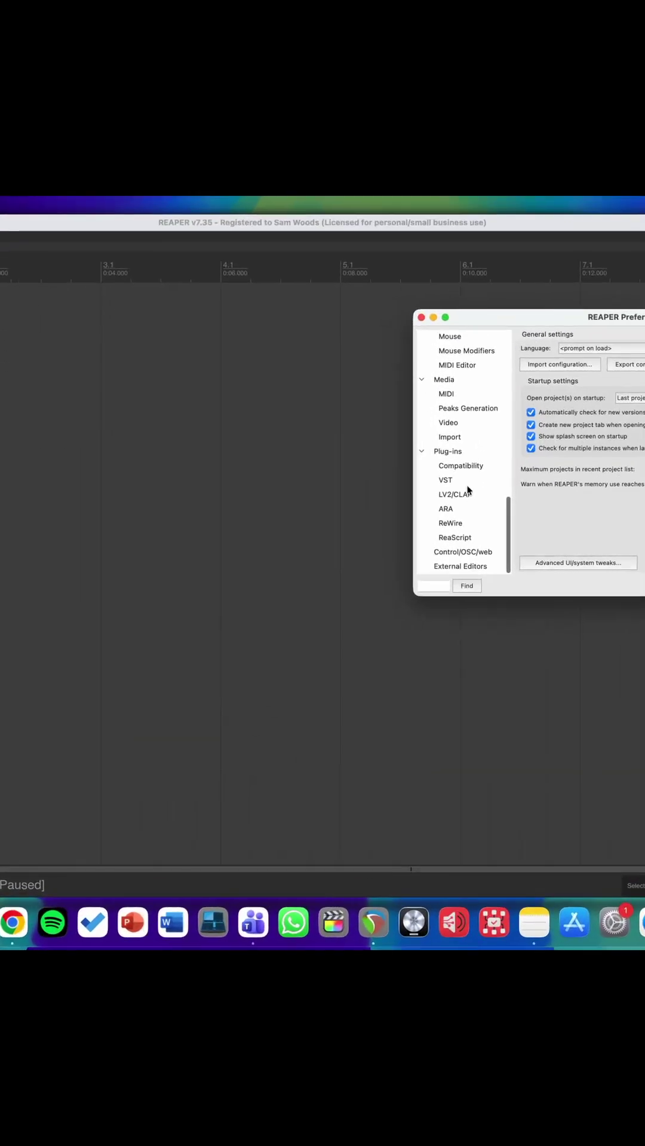
pyautogui.click(472, 554)
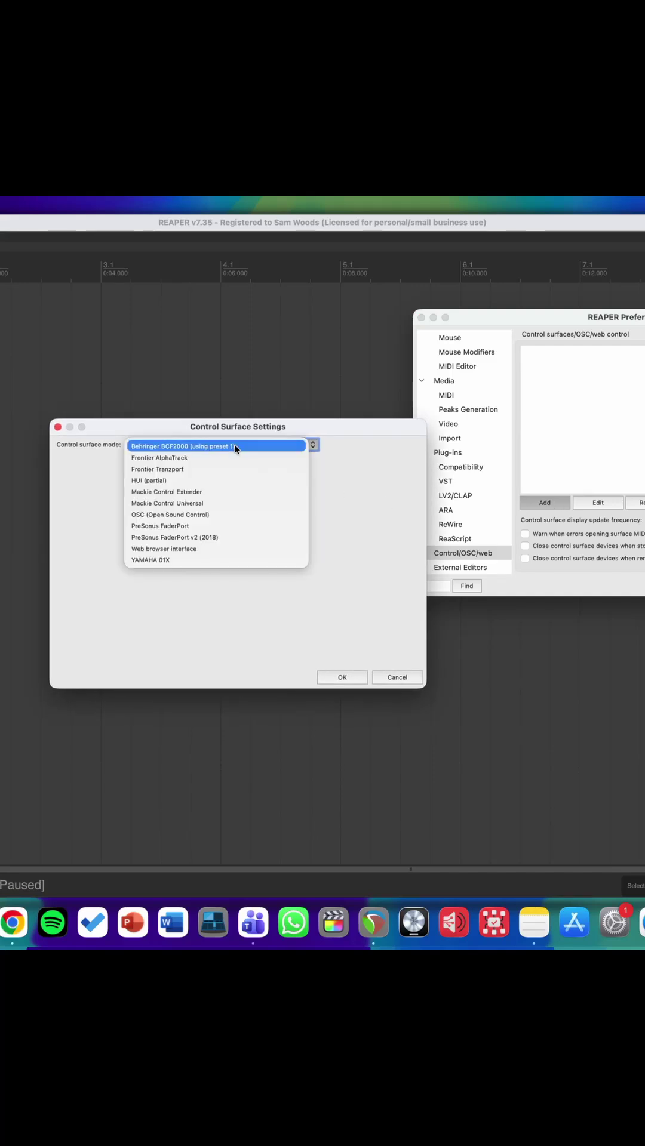
# Set the new surface to OSC (Open Sound Control) and open the pattern config directory.
pyautogui.click(231, 515)
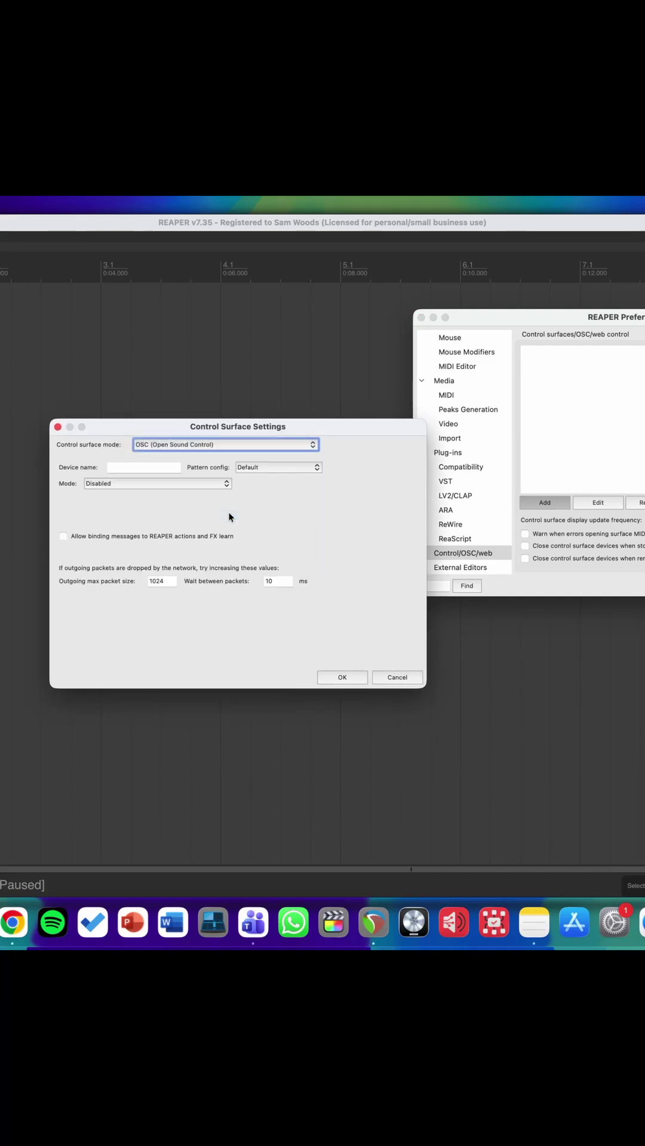
pyautogui.click(271, 470)
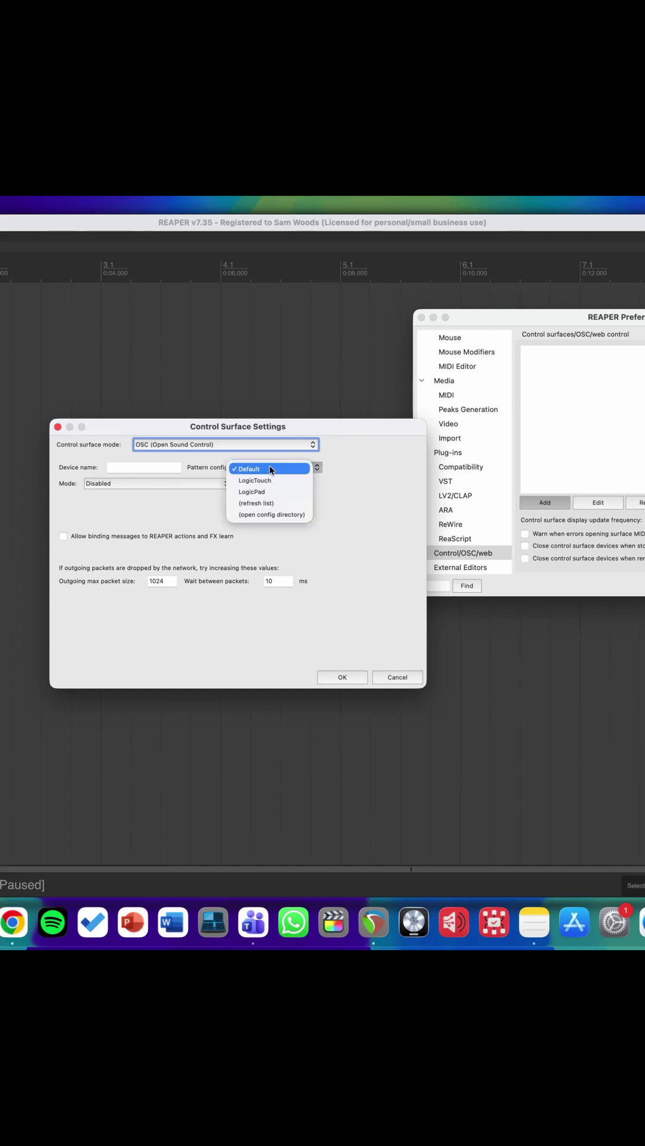
pyautogui.click(276, 517)
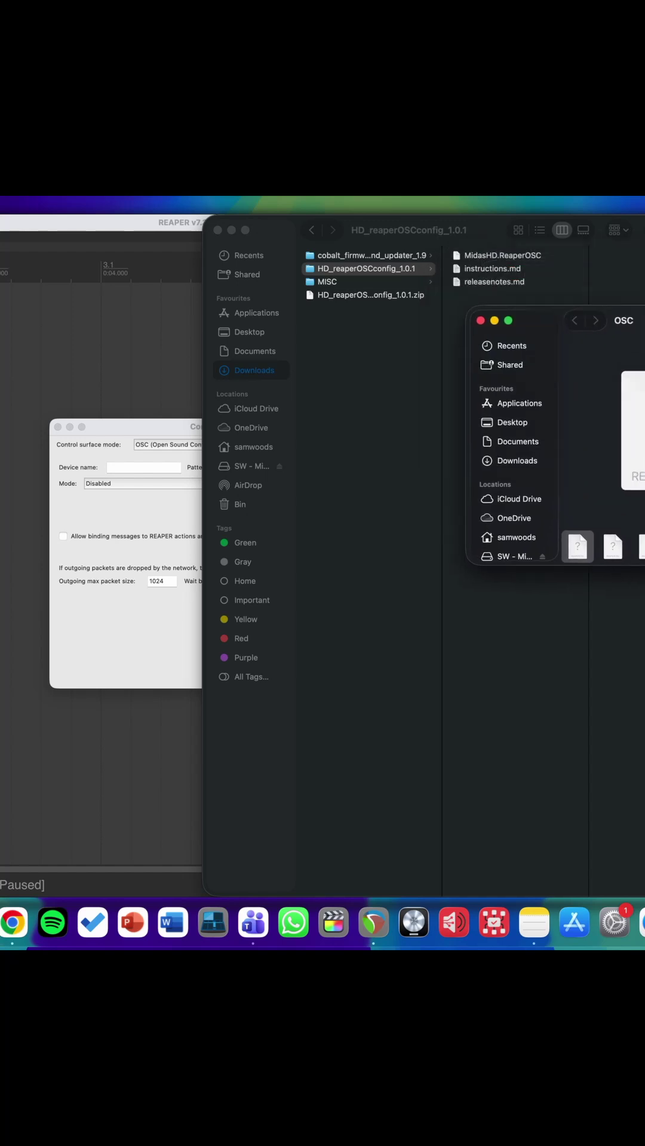
# Drag MidasHD.ReaperOSC from the downloaded folder into REAPER's OSC config folder.
pyautogui.click(526, 254)
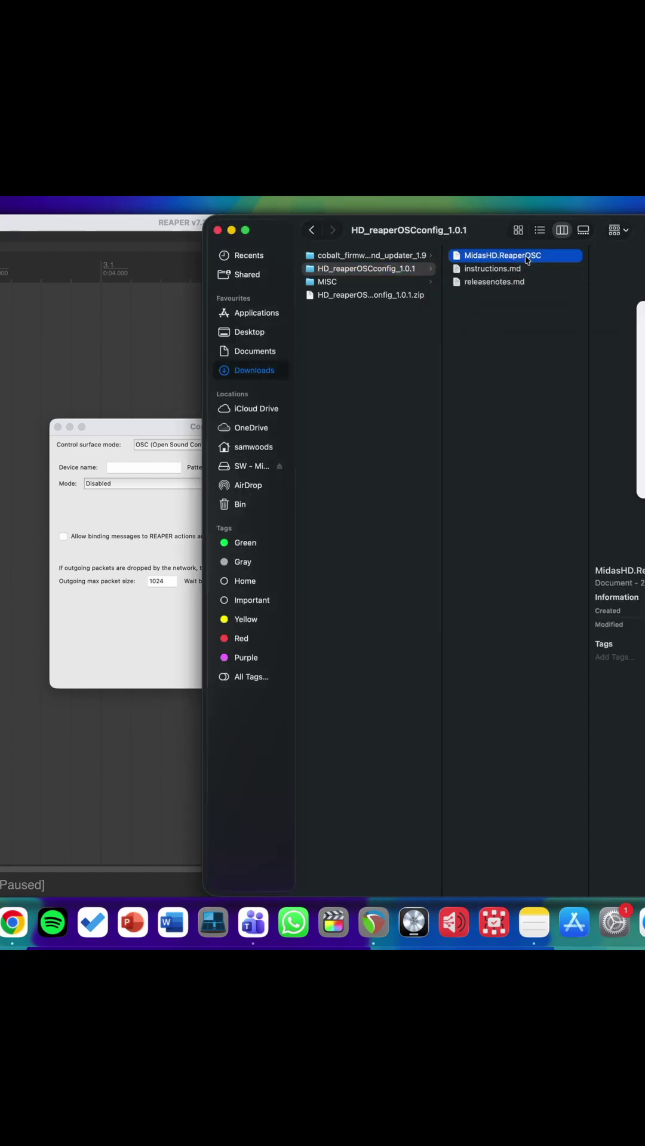
pyautogui.moveTo(644, 230); pyautogui.dragTo(421, 230)
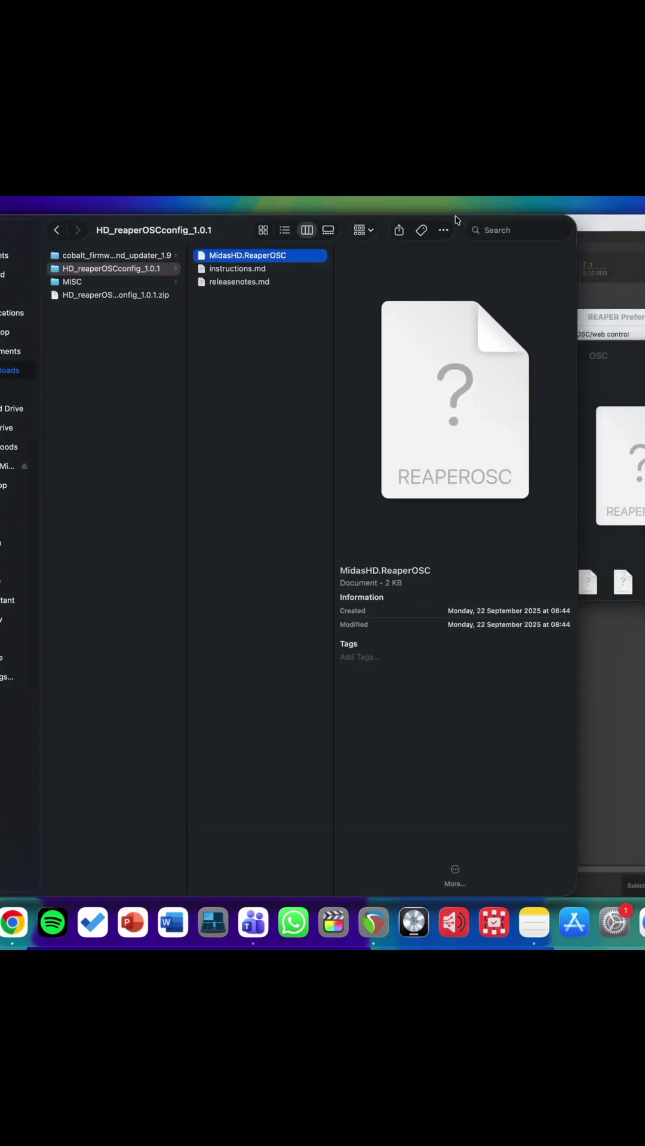
pyautogui.moveTo(277, 259); pyautogui.dragTo(640, 583)
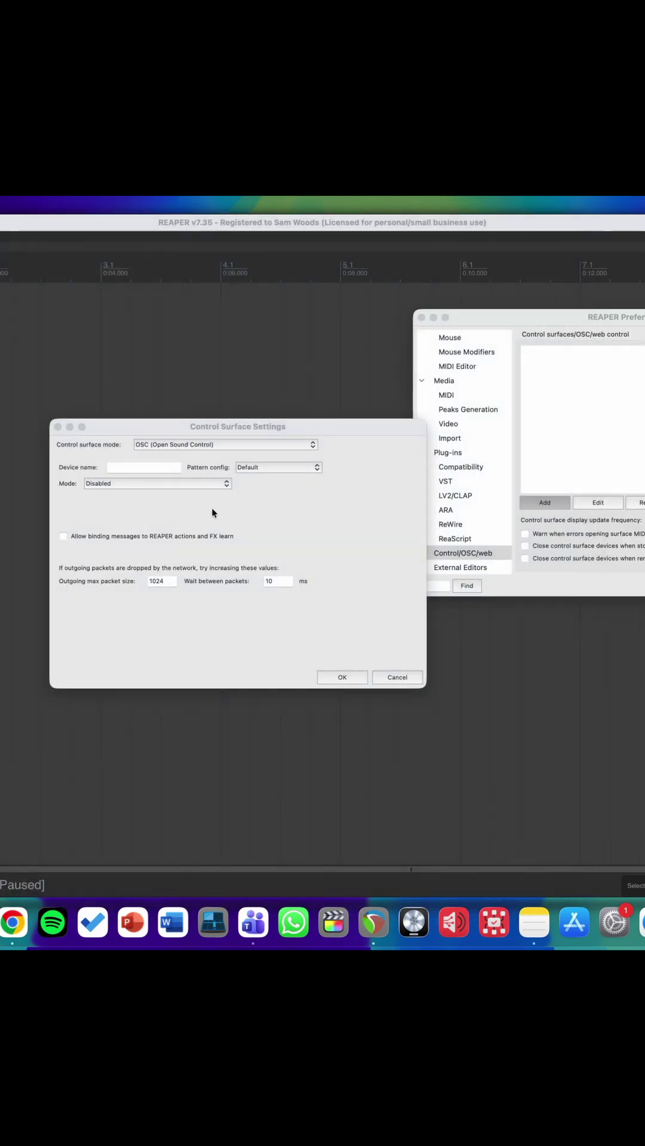
# Refresh the Pattern config list and select MidasHD.
pyautogui.click(281, 471)
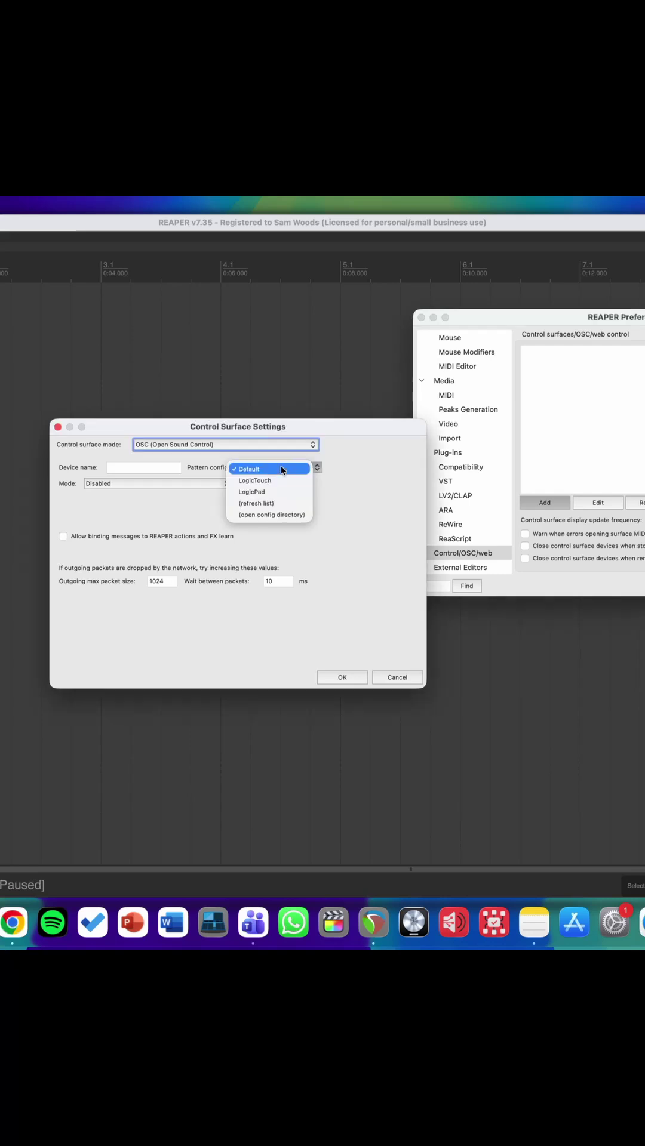
pyautogui.click(273, 504)
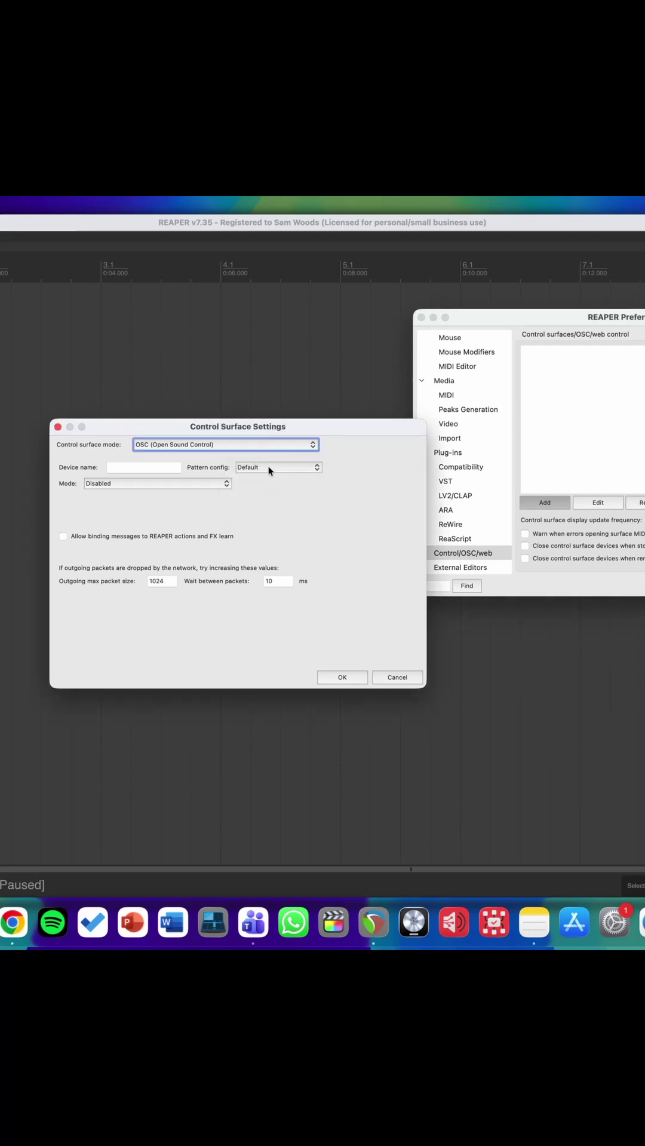
pyautogui.click(269, 469)
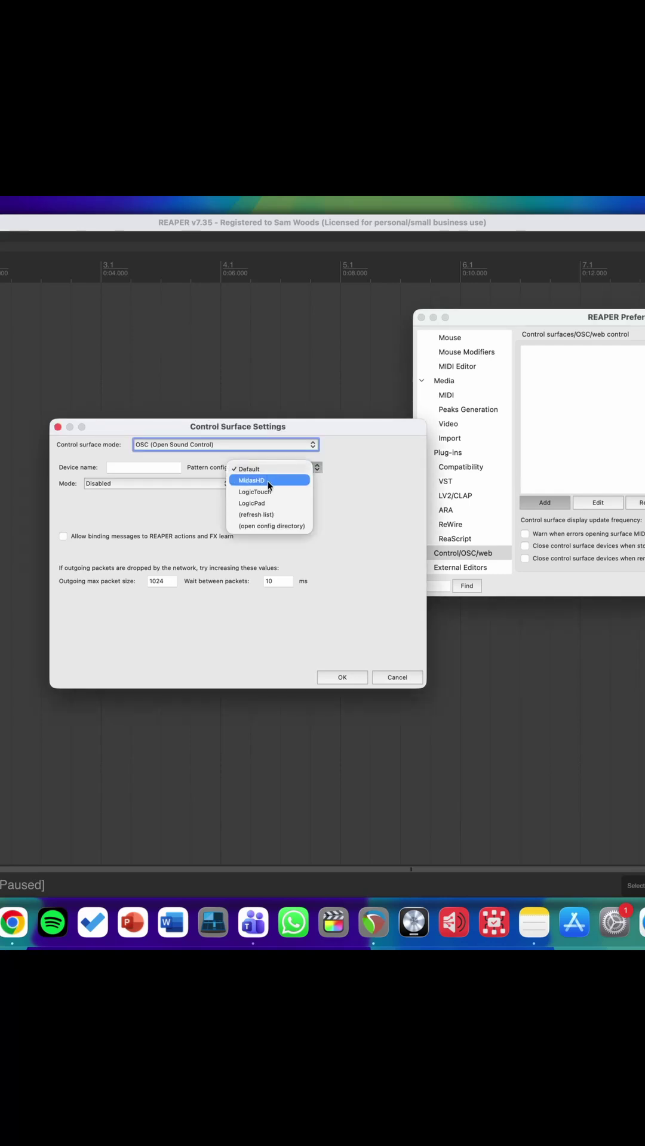
pyautogui.click(268, 483)
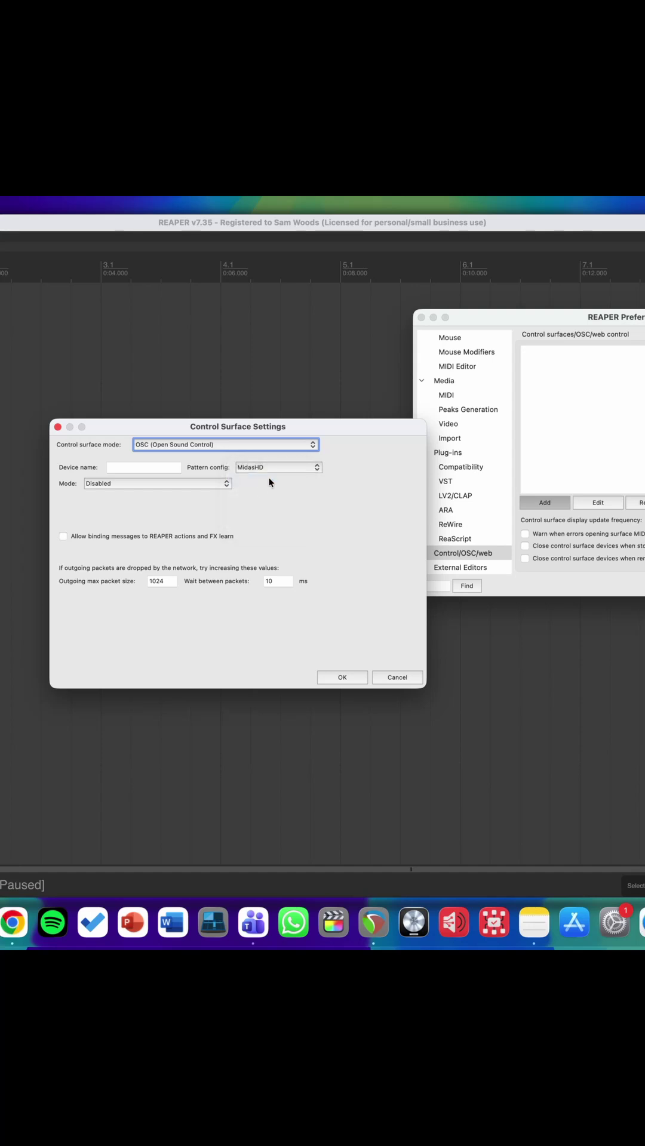
# Set mode to Local port 8000, name the device MIDAS HD, and confirm.
pyautogui.click(194, 487)
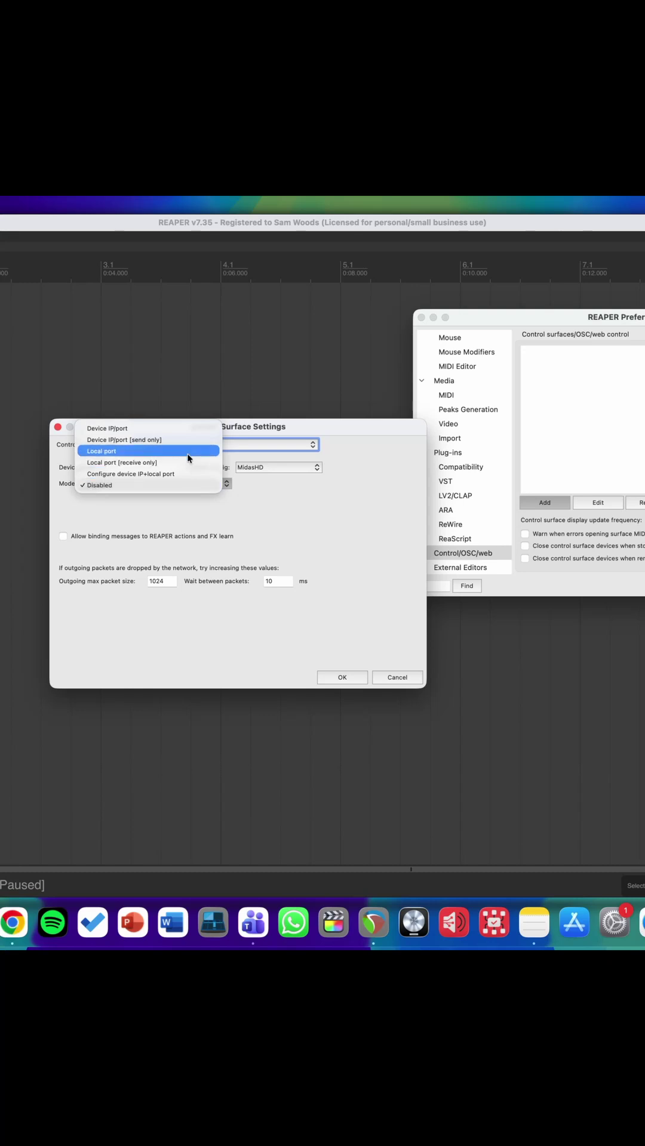
pyautogui.click(185, 453)
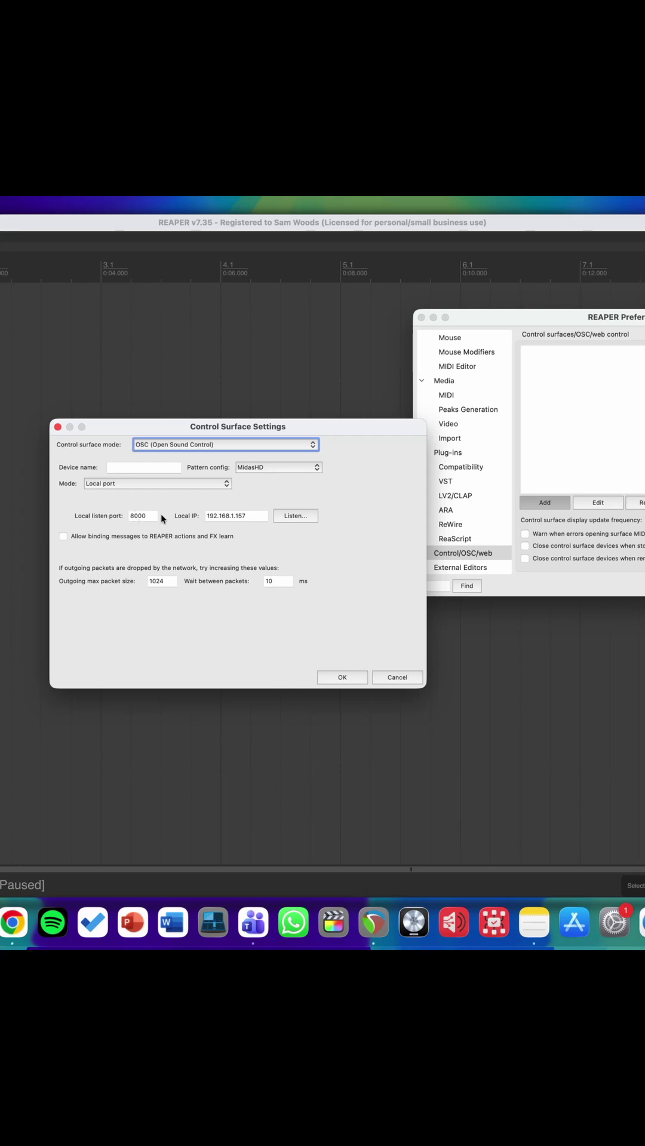
pyautogui.press('Tab')
pyautogui.write('MID')
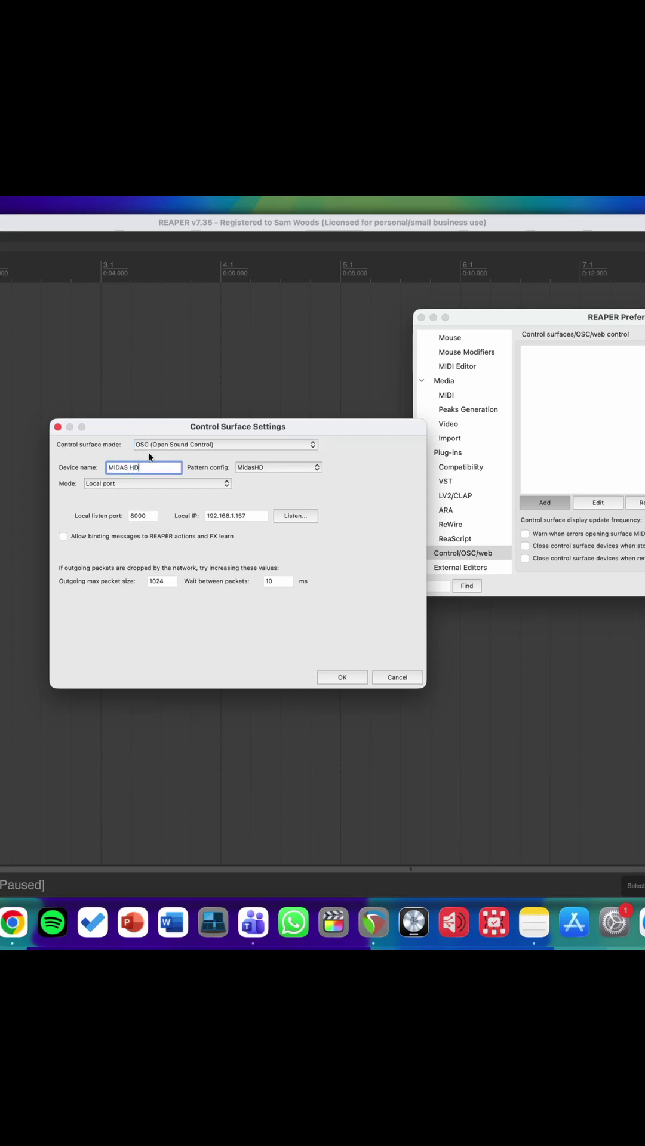
pyautogui.click(347, 677)
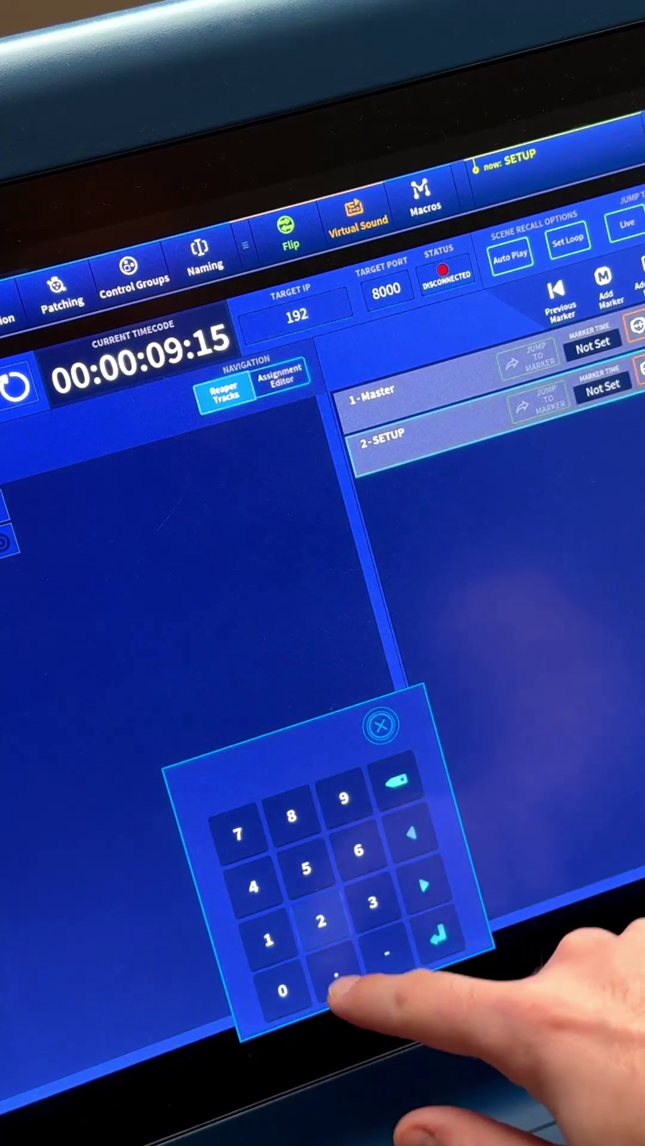
pyautogui.write('.168.2')
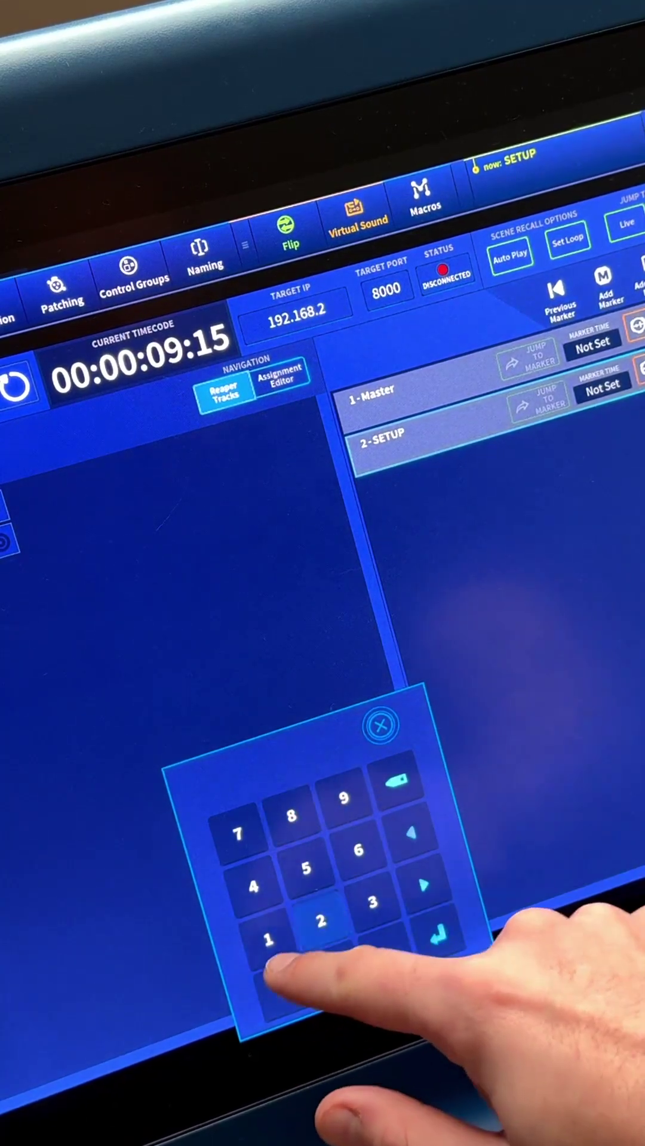
pyautogui.write('0.100')
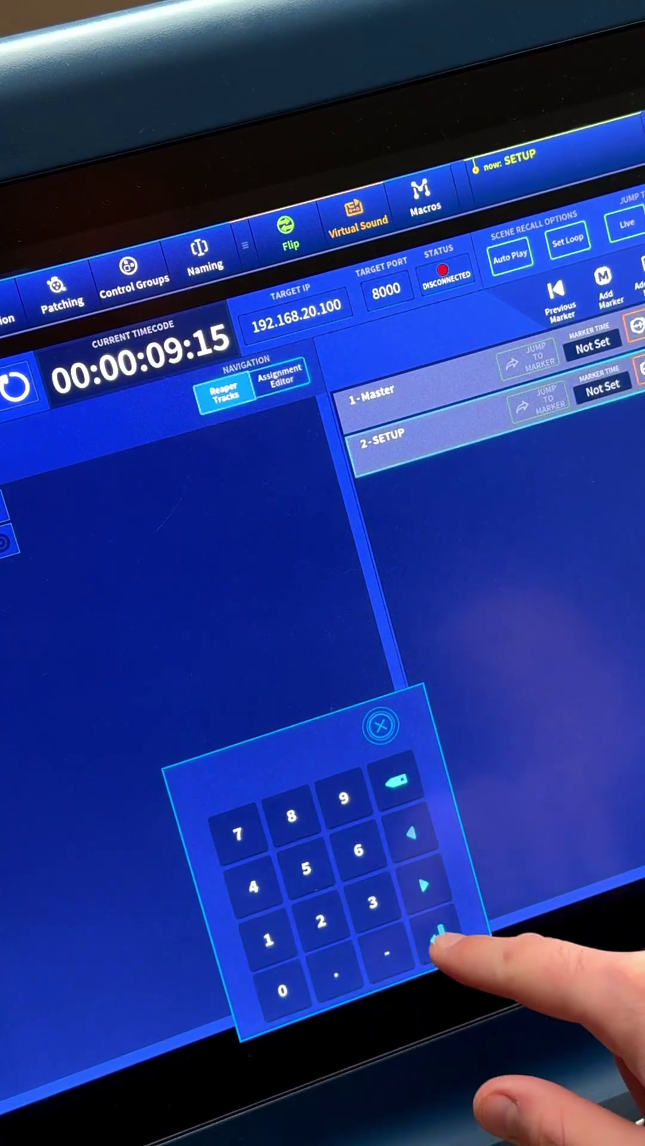
# Enter 192.168.20.100 as the console's Reaper target IP, port 8000.
pyautogui.click(439, 936)
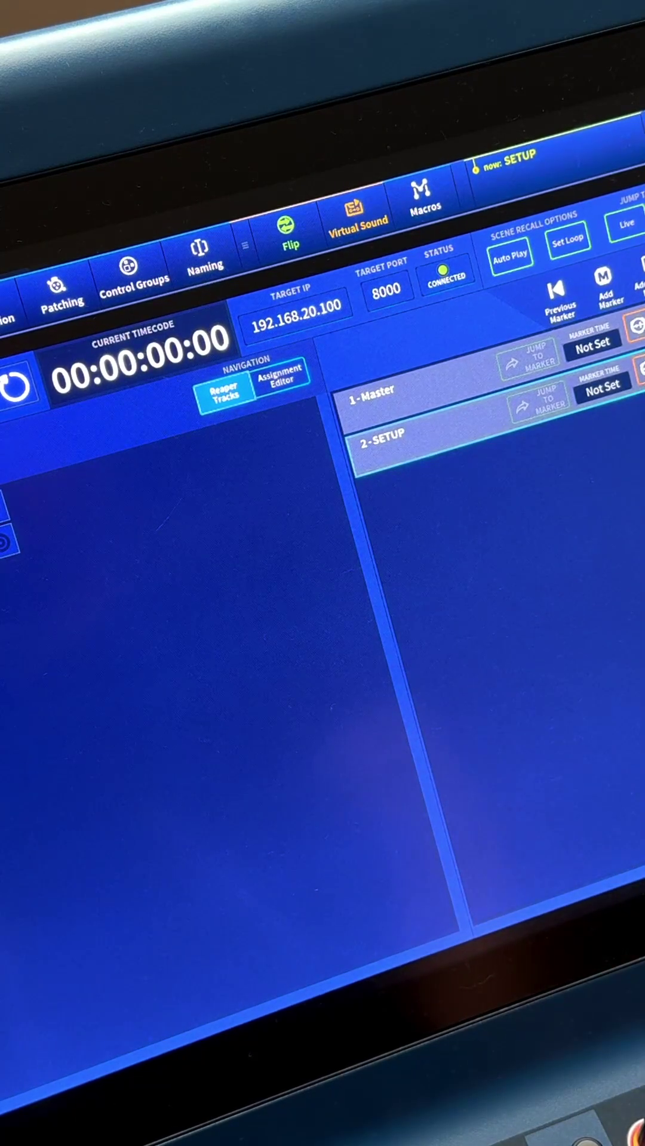
pyautogui.click(448, 285)
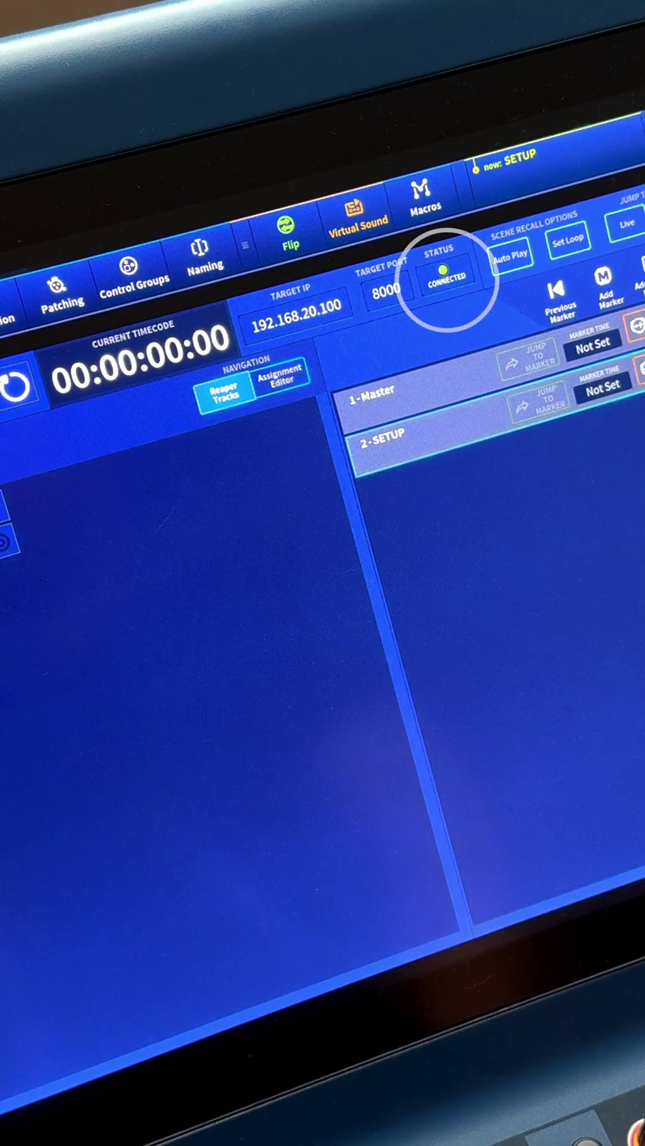